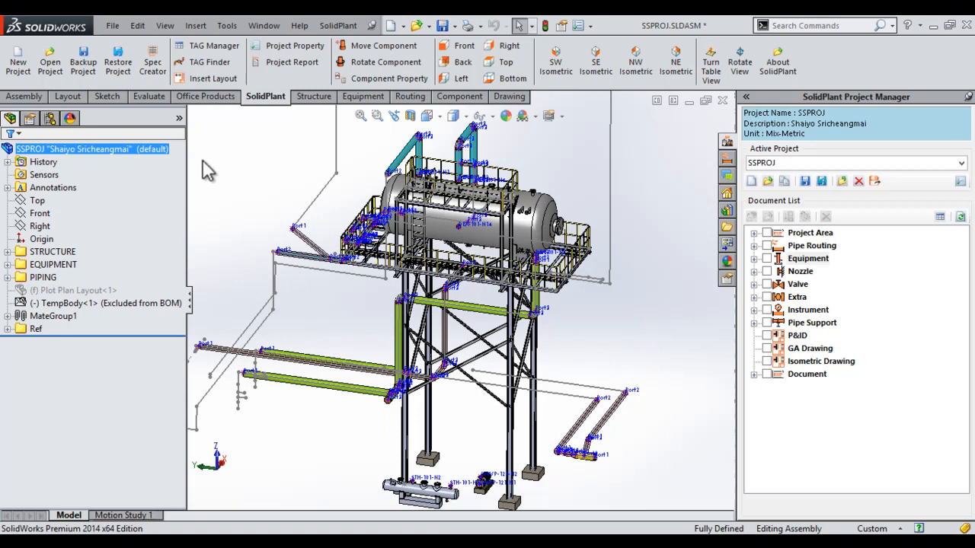
# - Open Spec Creator and start a new specification with the wizard, using database SSPROJ, name newspcedemo and module CONDUIT
pyautogui.click(156, 72)
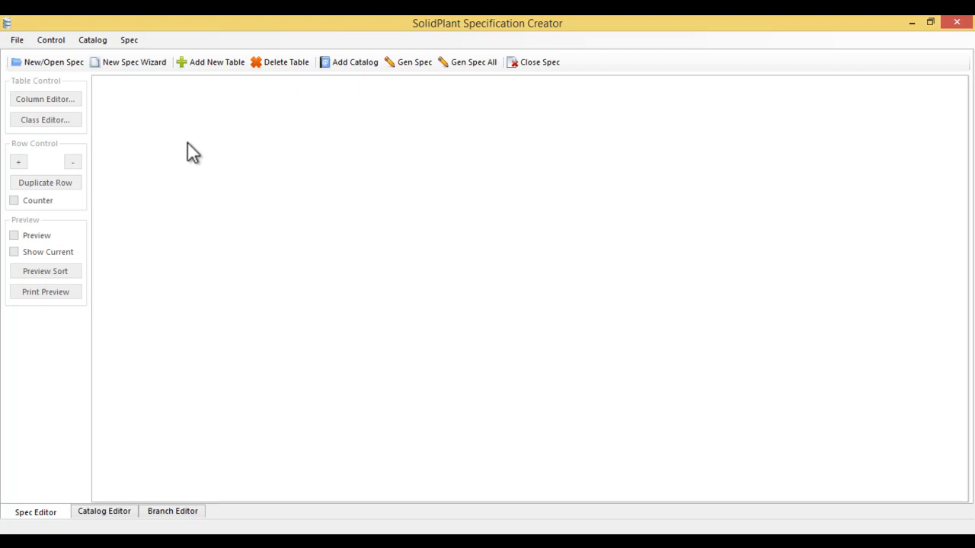
pyautogui.click(150, 63)
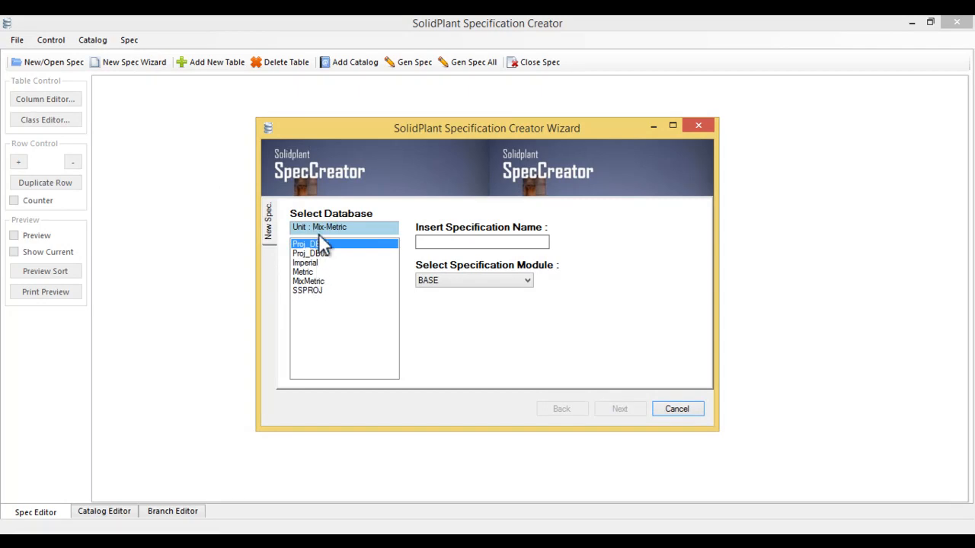
pyautogui.click(317, 291)
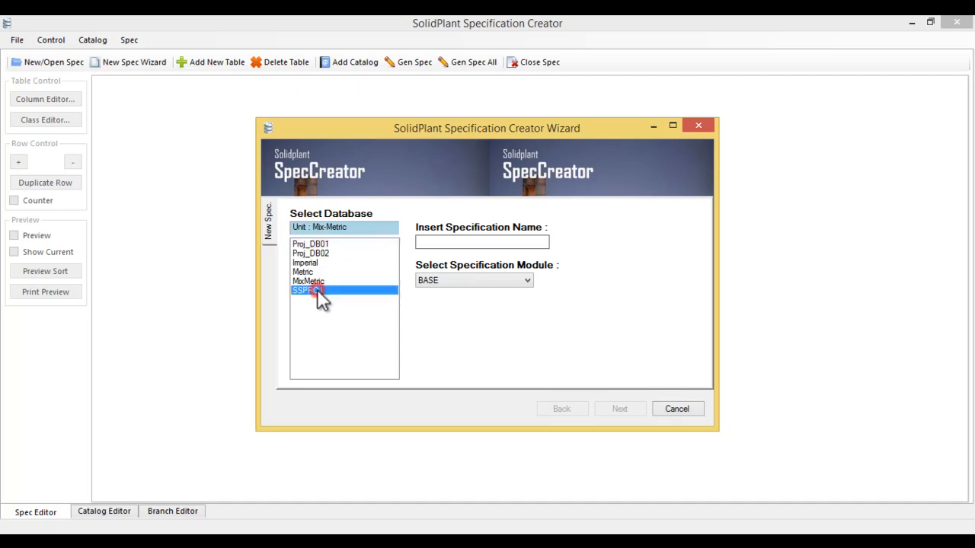
pyautogui.click(429, 241)
pyautogui.write('newspcede')
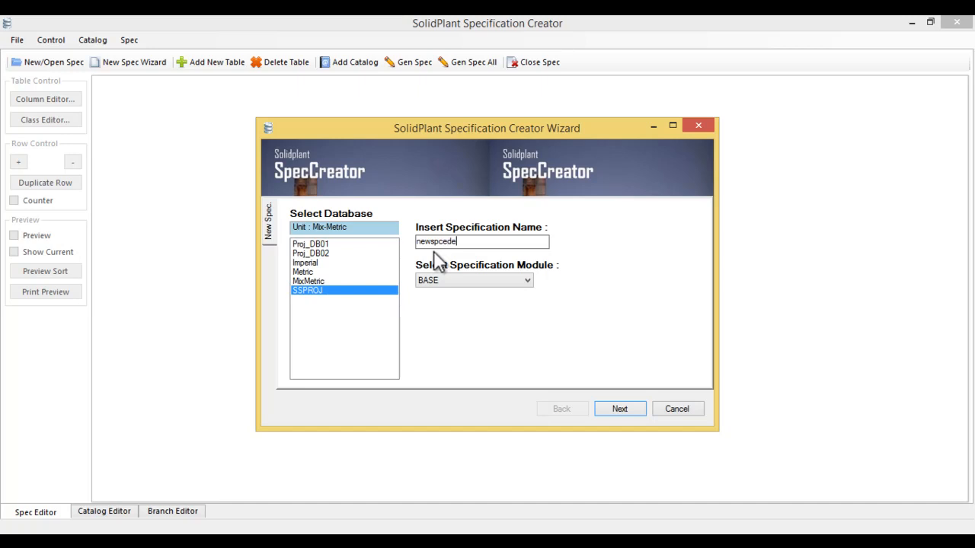
pyautogui.write('mo')
pyautogui.click(448, 280)
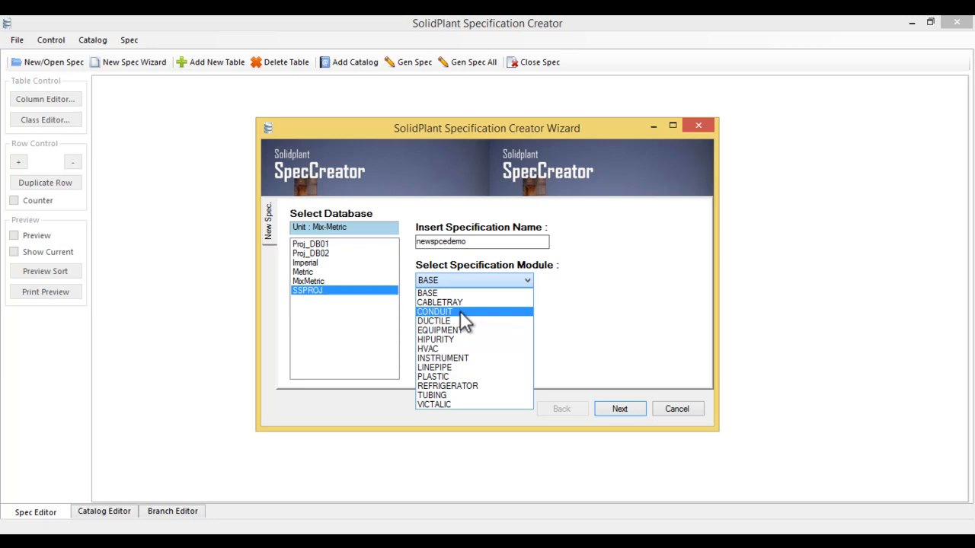
pyautogui.click(460, 311)
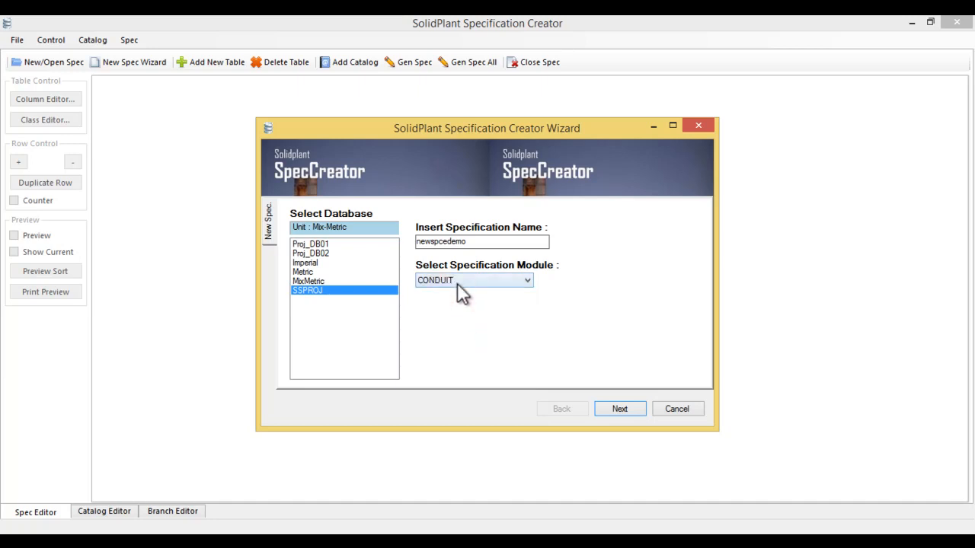
pyautogui.click(616, 408)
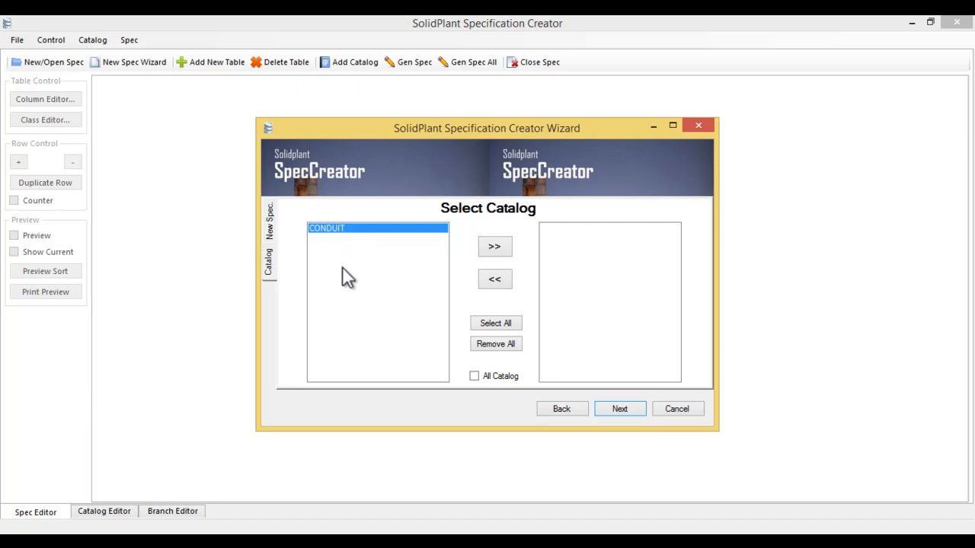
# - List all catalogs and add ANSI-ASME as the specification's catalog
pyautogui.click(474, 376)
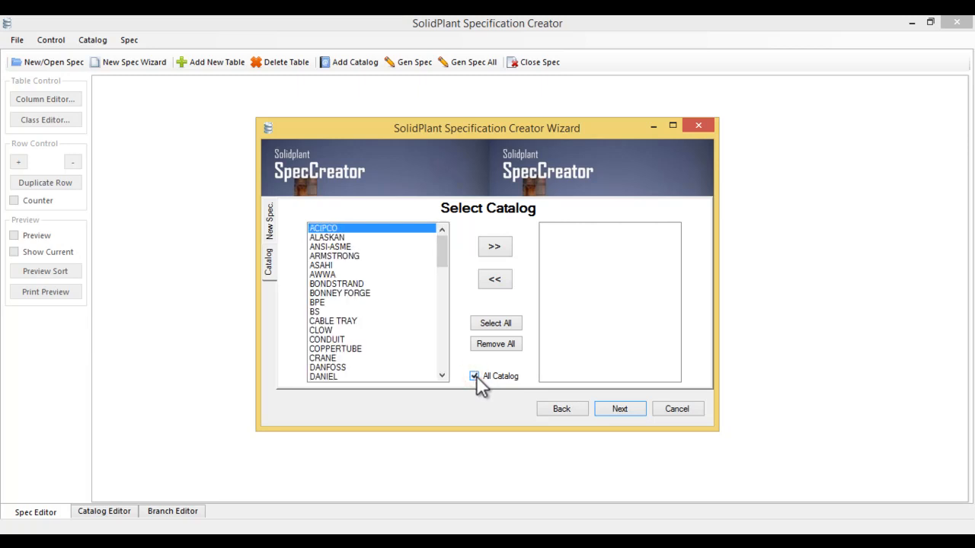
pyautogui.click(323, 247)
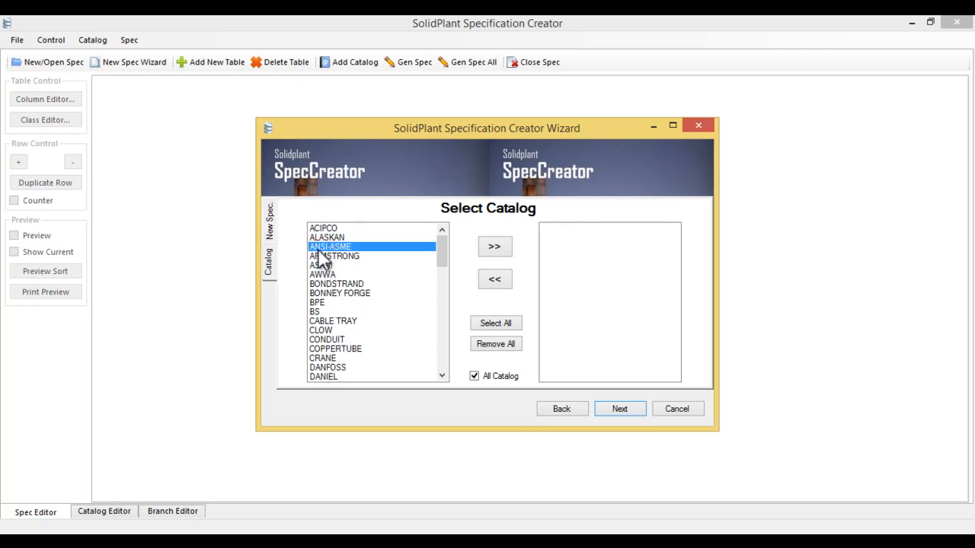
pyautogui.click(495, 248)
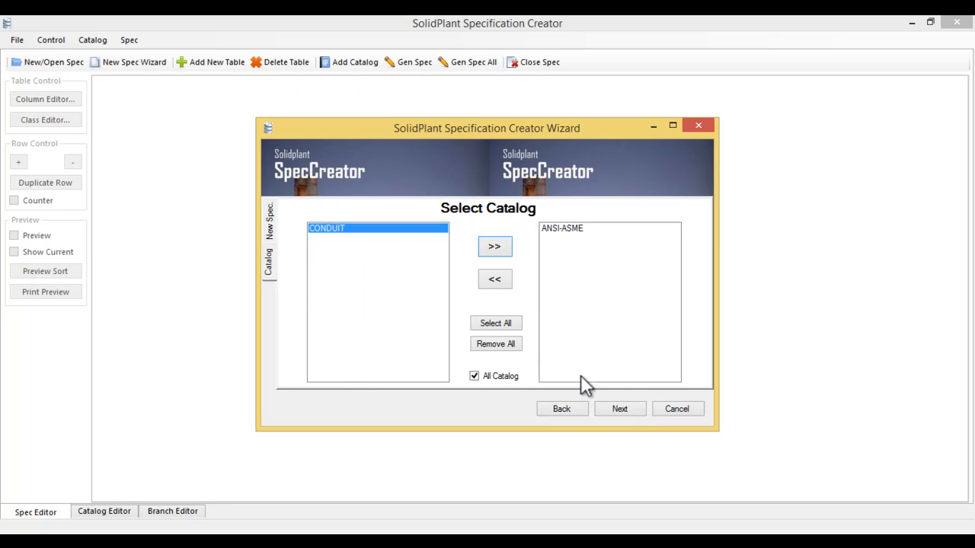
pyautogui.click(620, 411)
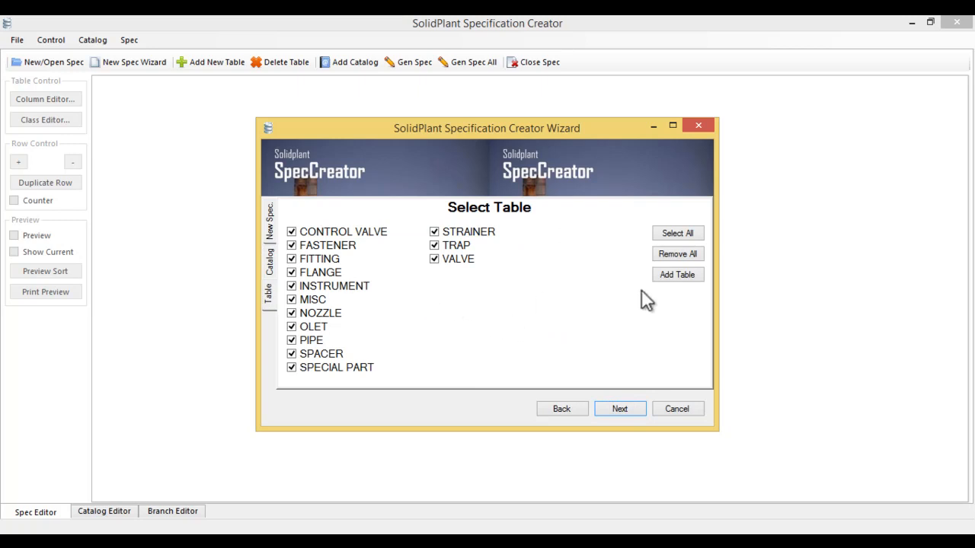
# - Limit the specification's tables to FASTENER, FITTING, FLANGE, PIPE and VALVE
pyautogui.click(664, 259)
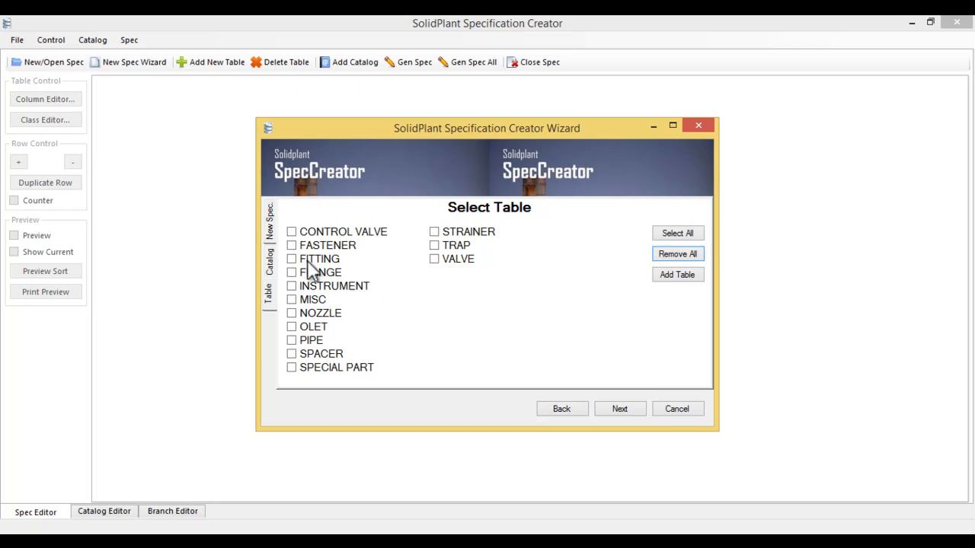
pyautogui.click(292, 246)
pyautogui.click(292, 259)
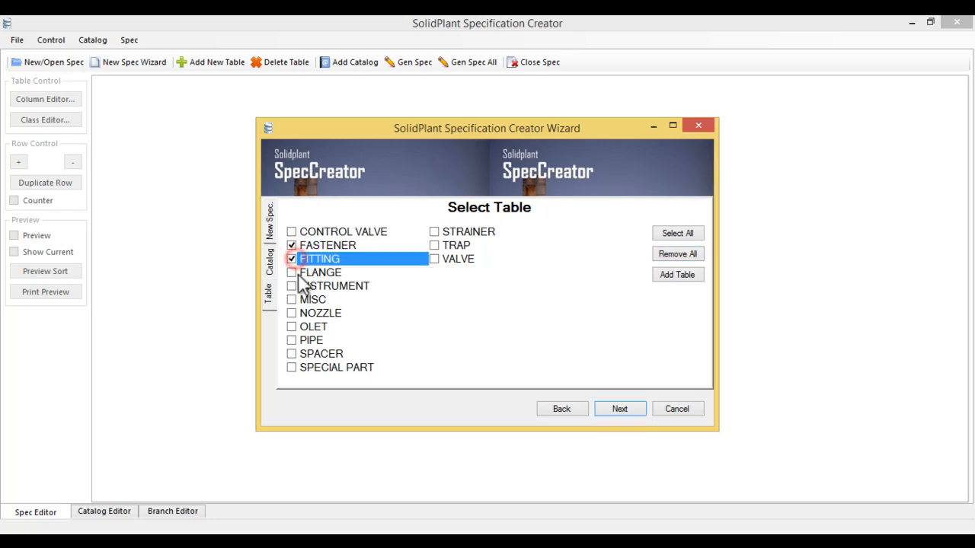
pyautogui.click(291, 273)
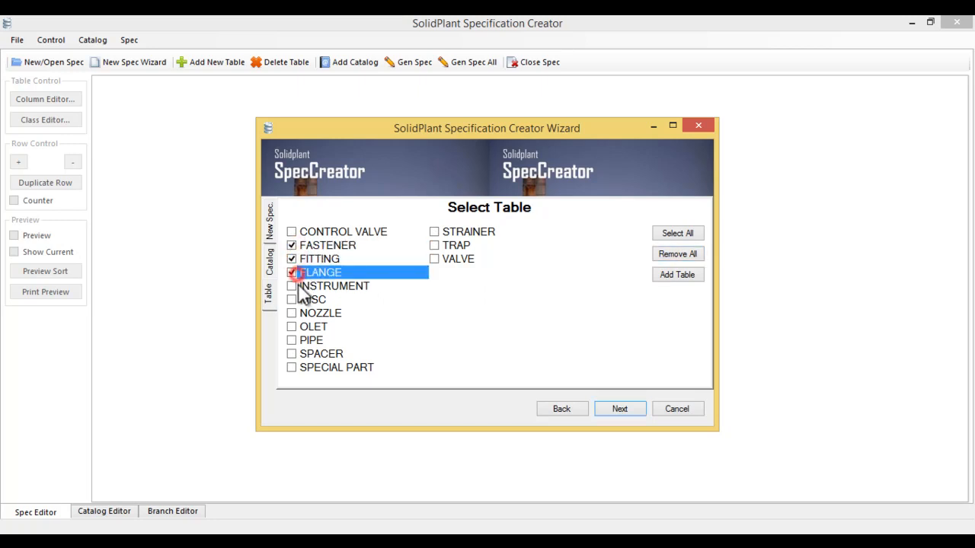
pyautogui.click(293, 342)
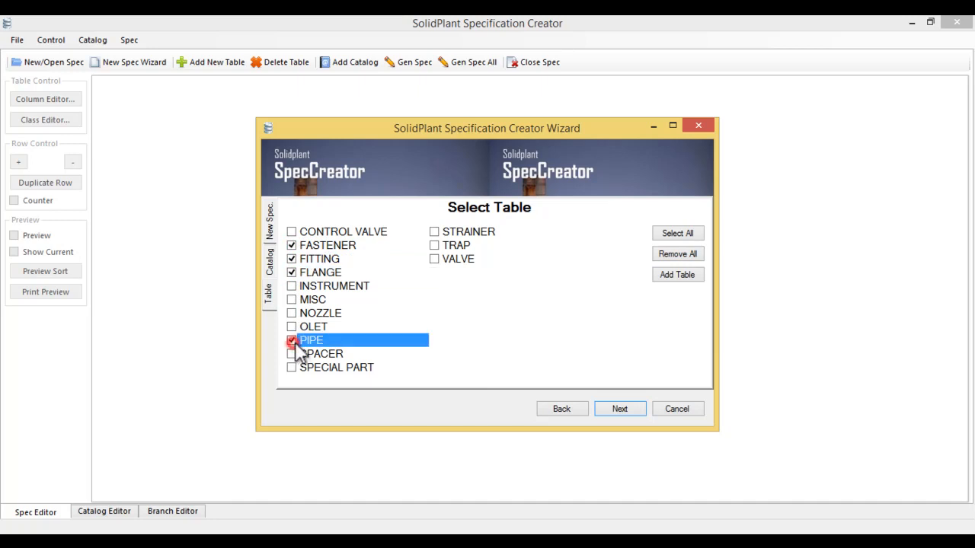
pyautogui.click(434, 259)
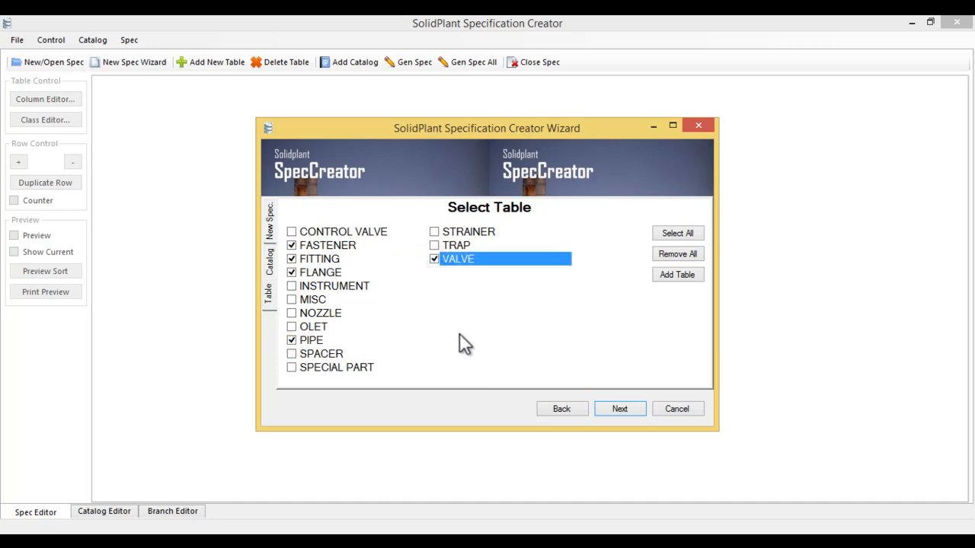
pyautogui.click(621, 410)
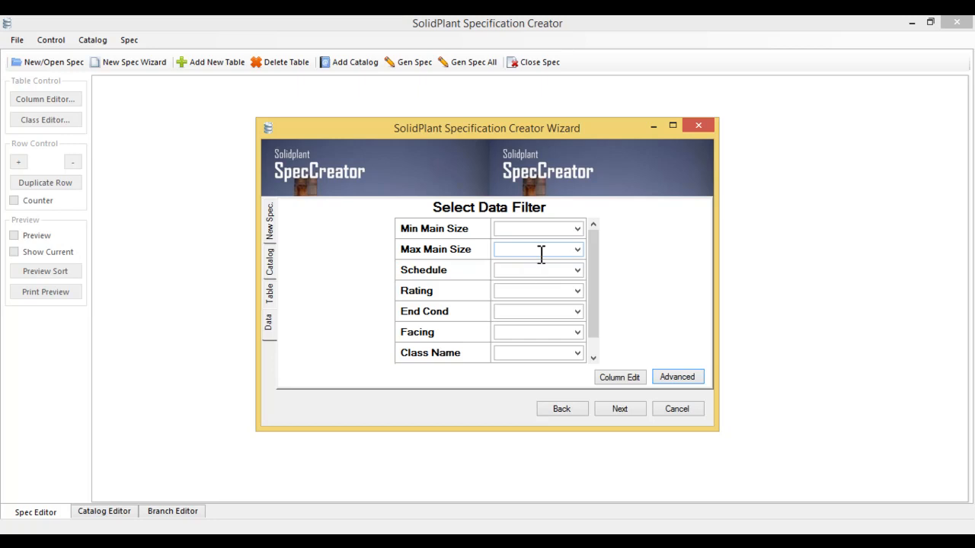
# - Filter the data to main sizes from 1/2 to 1+1/2 and schedule 80
pyautogui.click(577, 229)
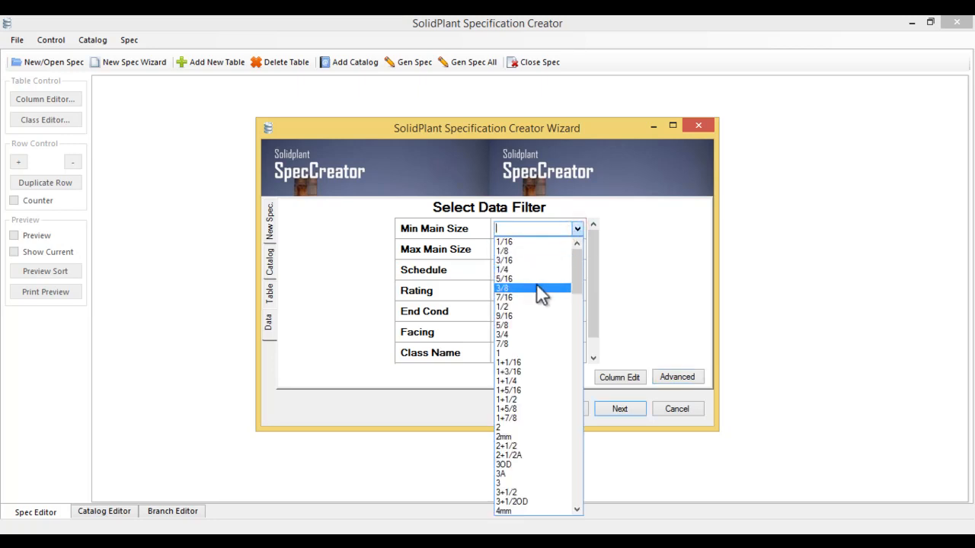
pyautogui.click(533, 305)
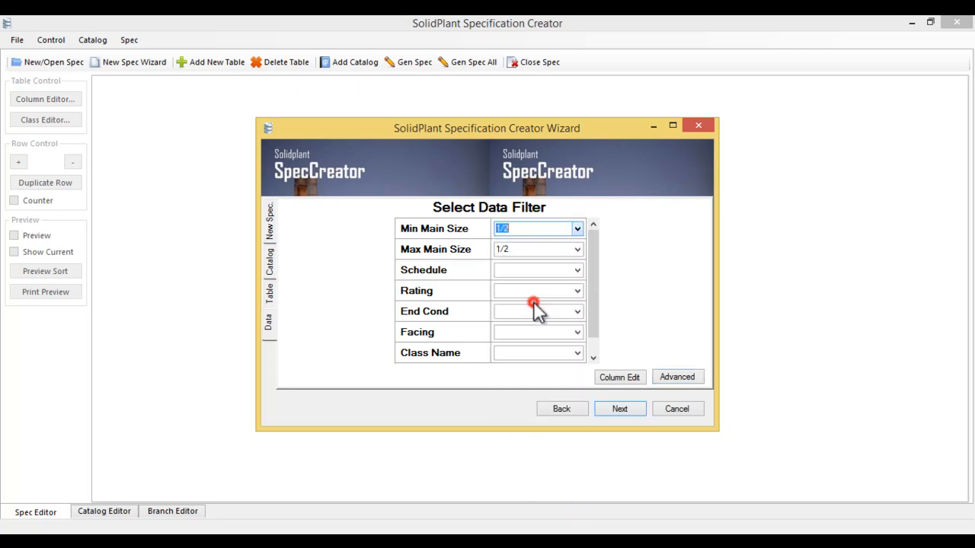
pyautogui.click(577, 249)
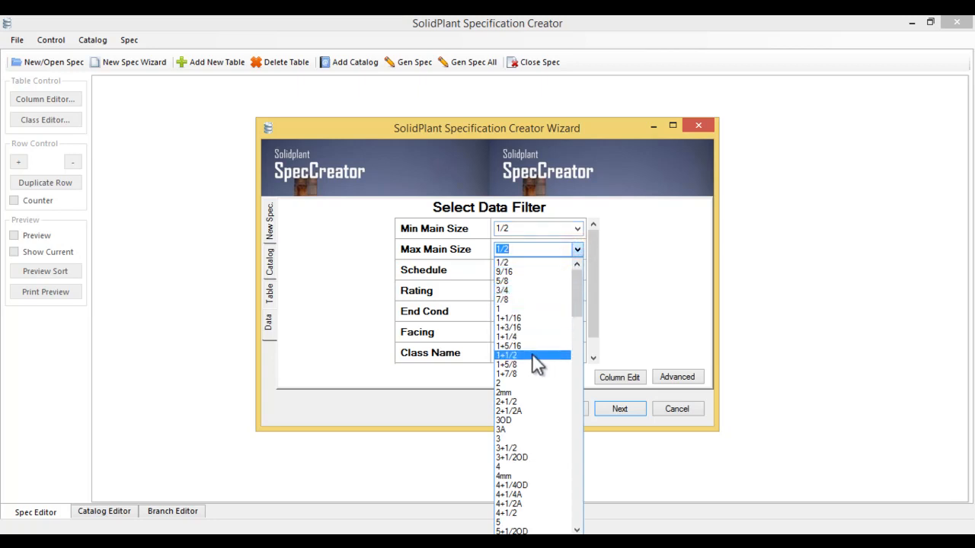
pyautogui.click(532, 355)
pyautogui.click(577, 272)
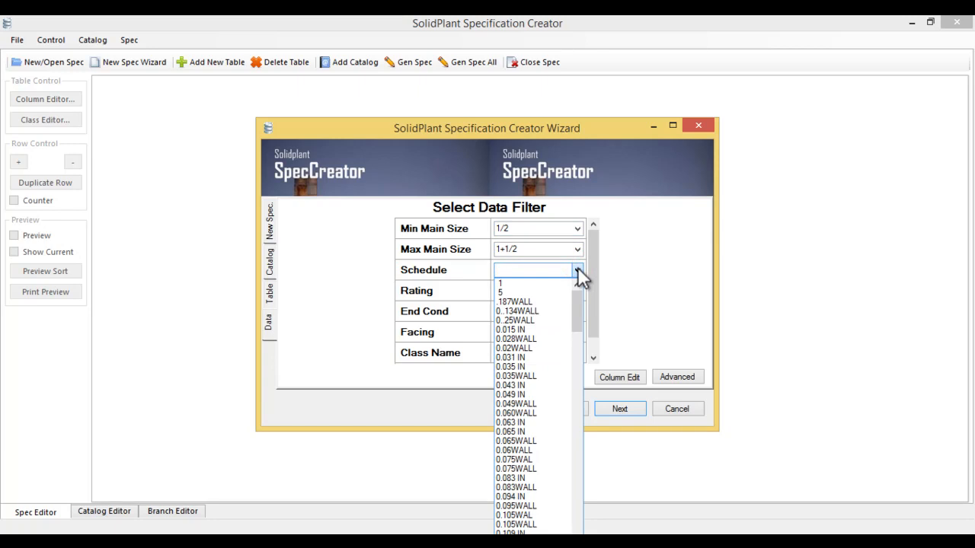
pyautogui.write('80')
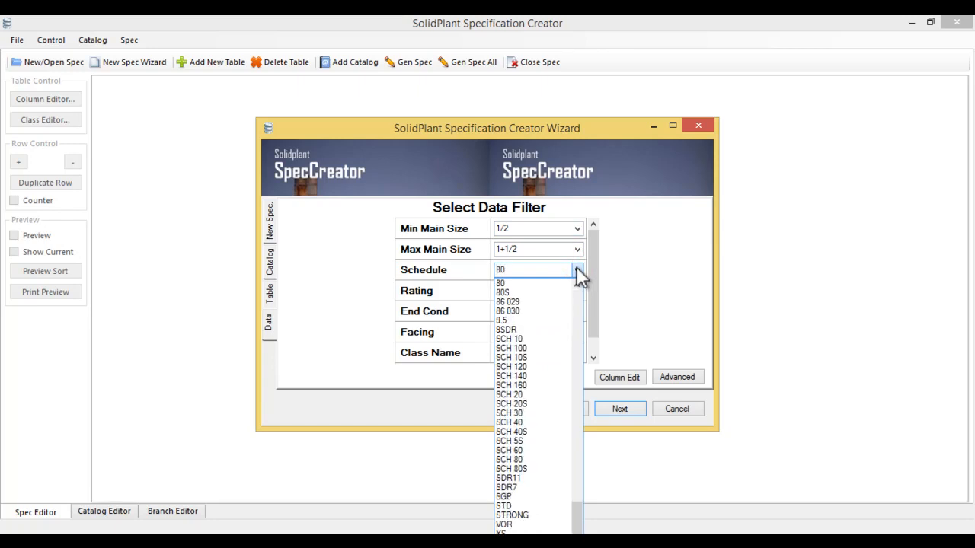
pyautogui.click(532, 284)
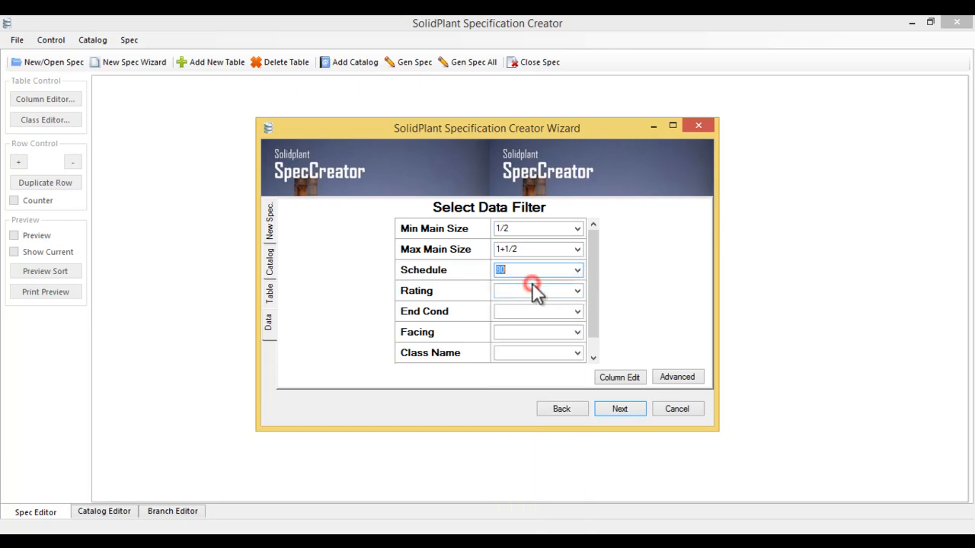
# - Set the data filter's rating to 3000LB and its end condition to SWF
pyautogui.click(579, 290)
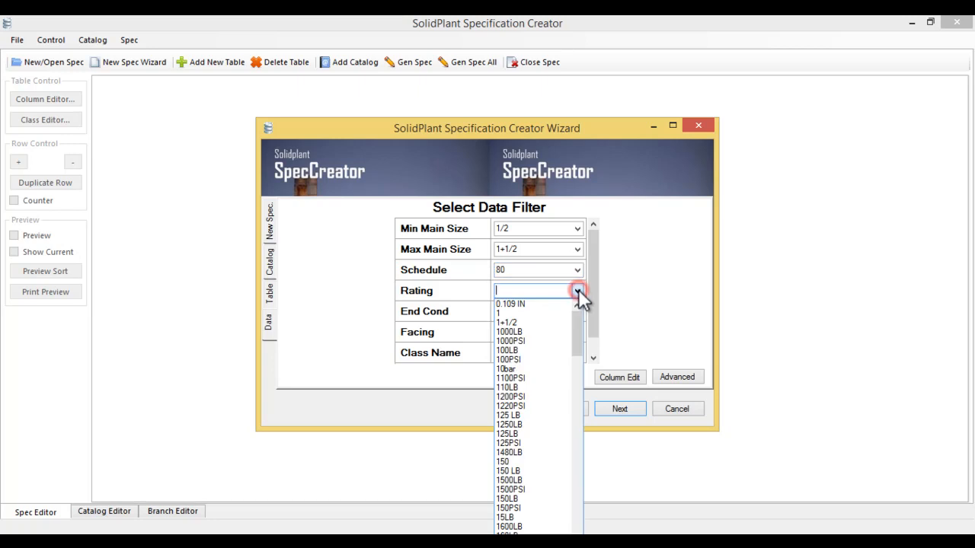
pyautogui.write('3')
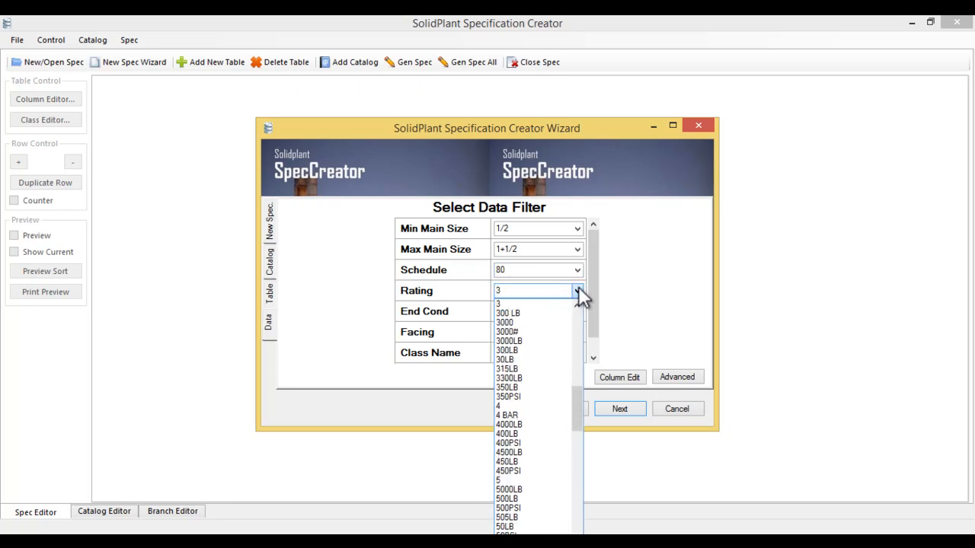
pyautogui.write('000')
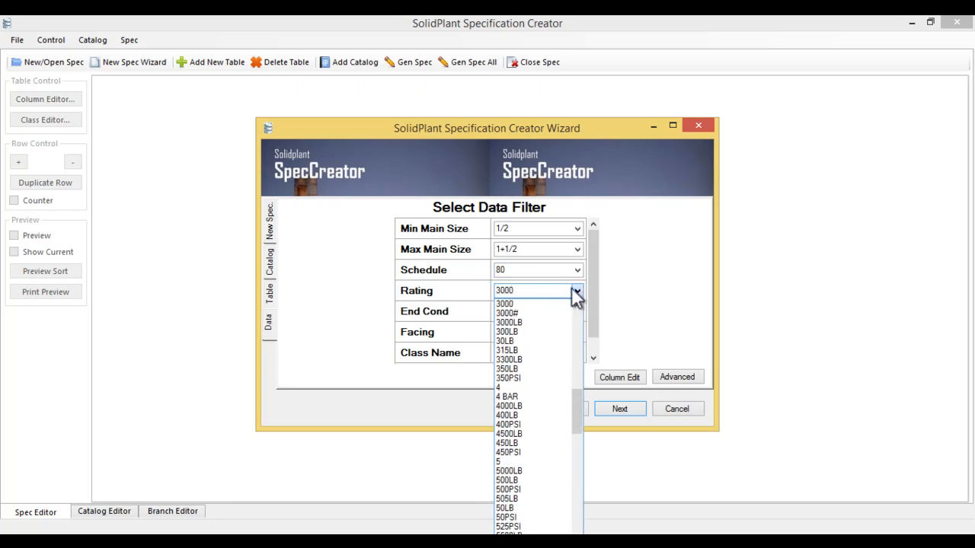
pyautogui.click(537, 322)
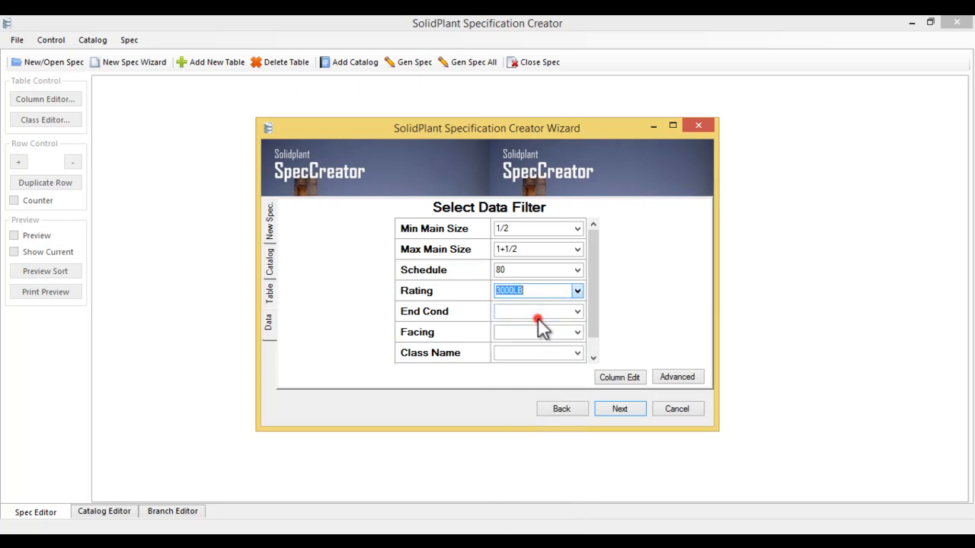
pyautogui.click(576, 312)
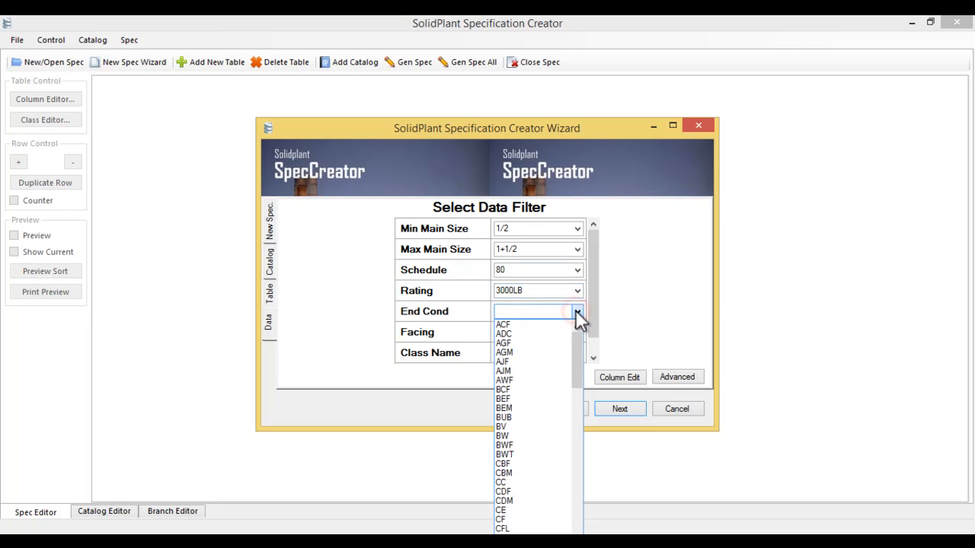
pyautogui.write('swf')
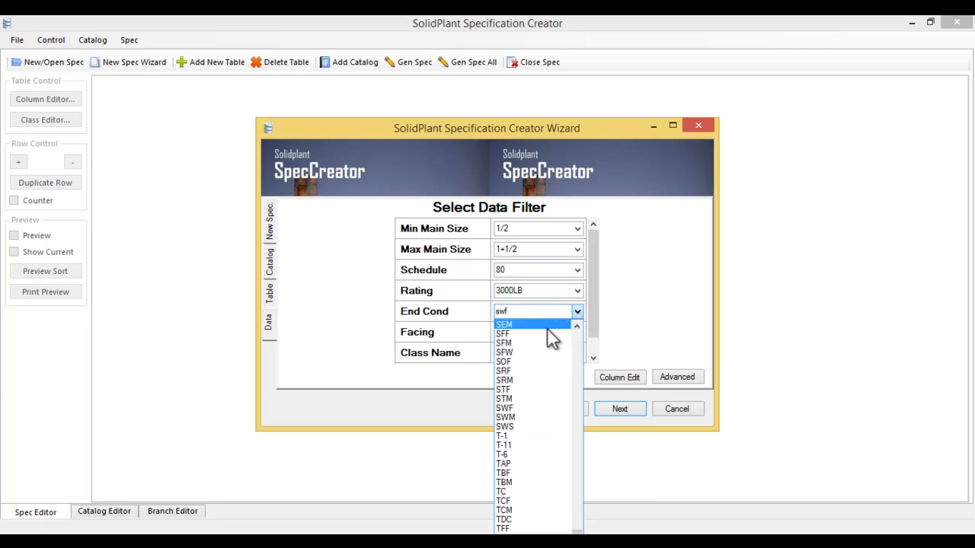
pyautogui.click(527, 408)
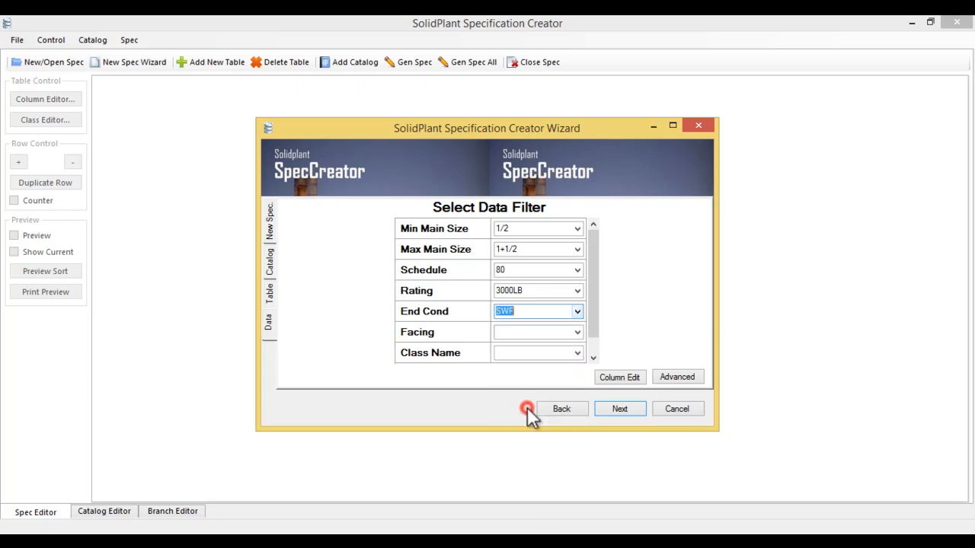
# - Set the data filter's facing to RF and its class name to PIPE
pyautogui.click(579, 333)
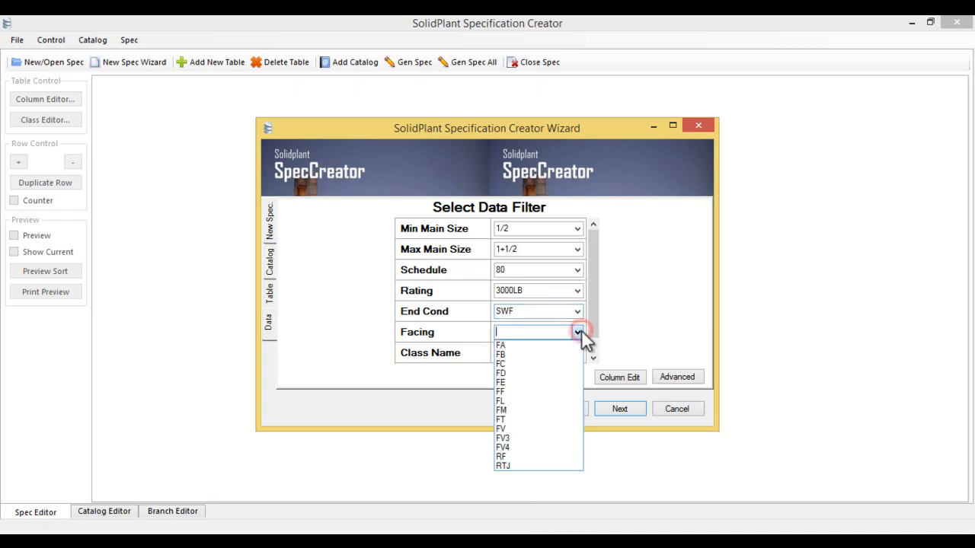
pyautogui.click(534, 456)
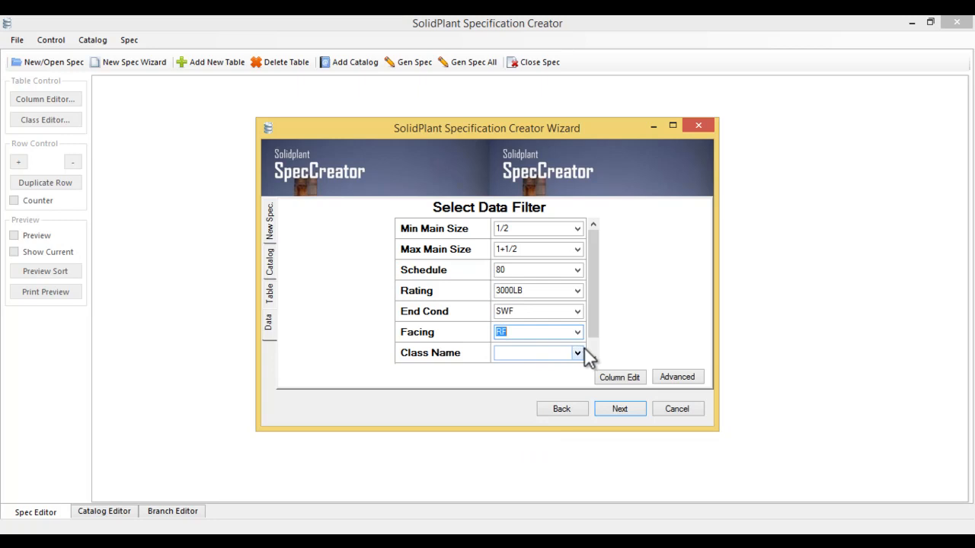
pyautogui.moveTo(592, 315); pyautogui.dragTo(590, 341)
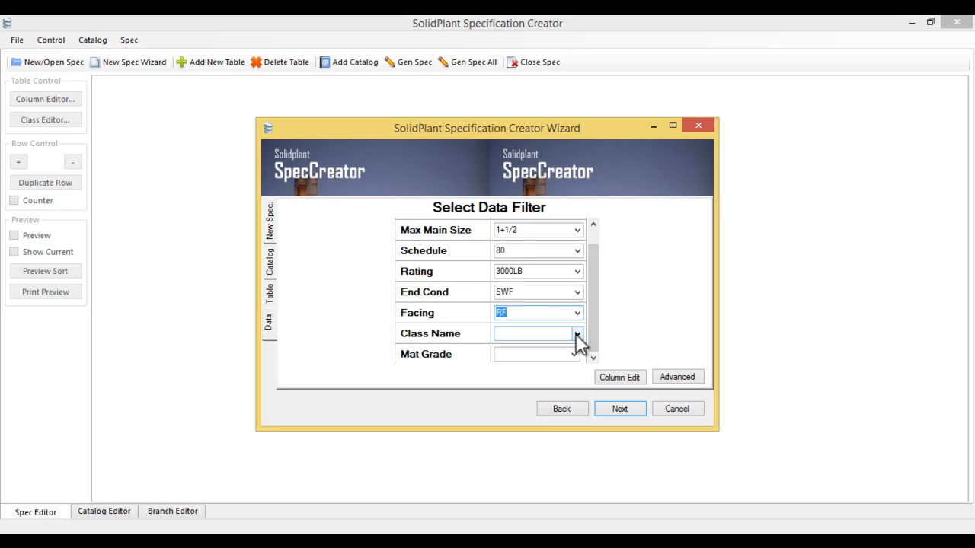
pyautogui.click(577, 335)
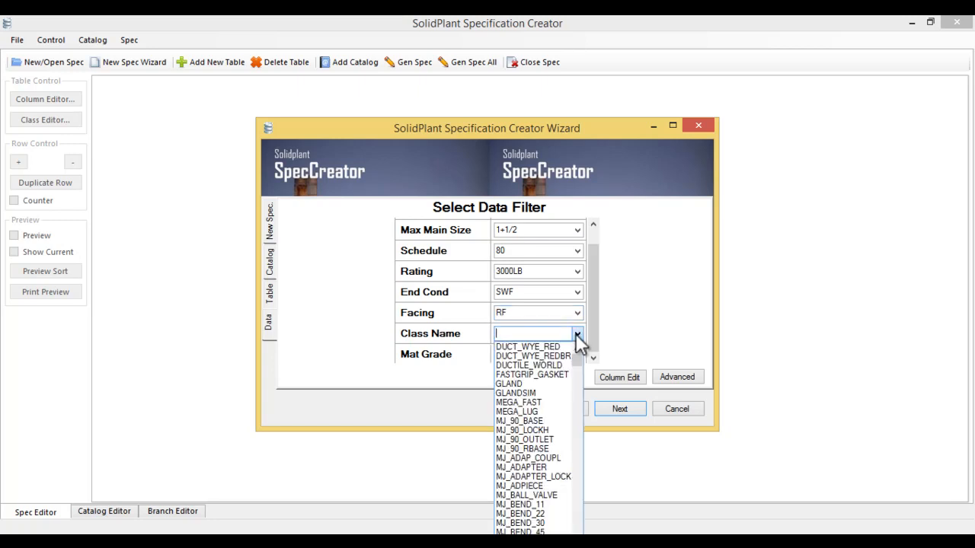
pyautogui.write('pi')
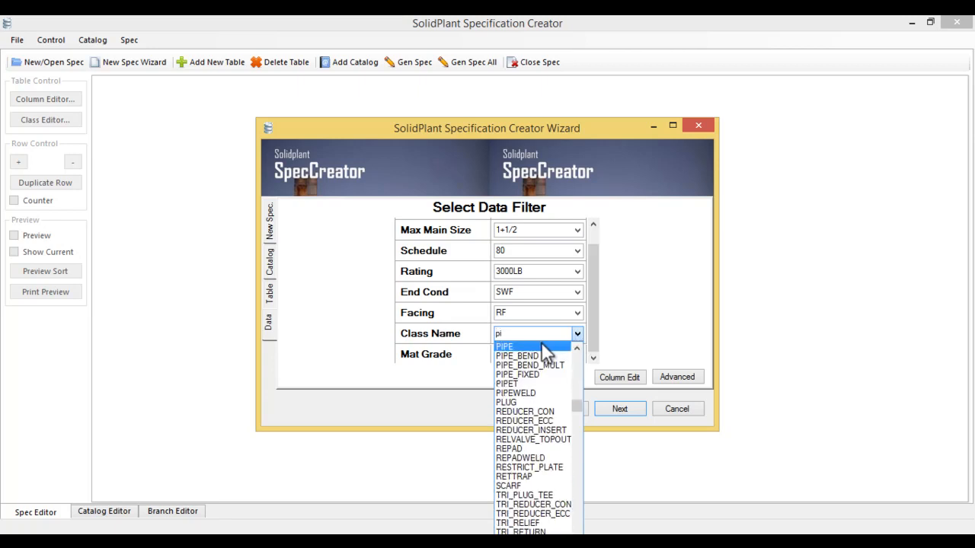
pyautogui.click(543, 347)
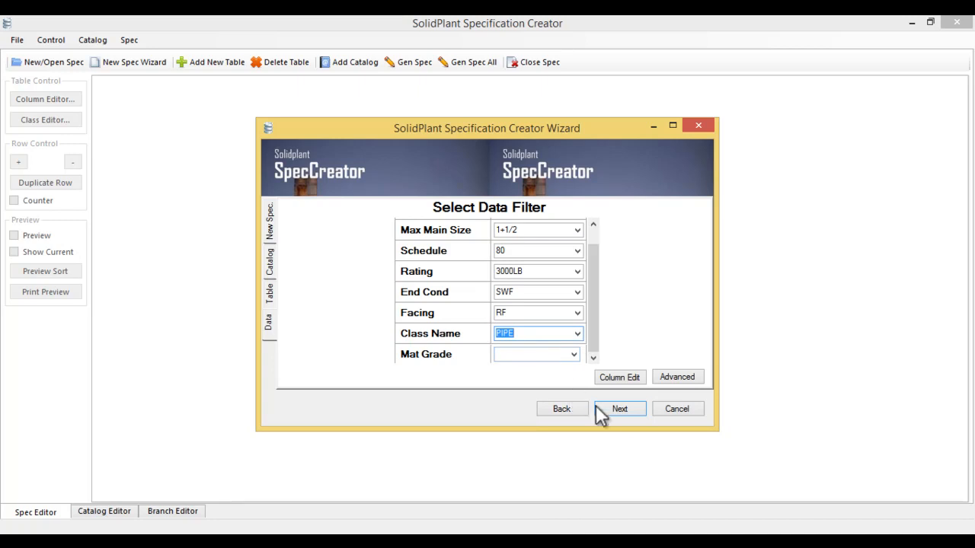
# - Finish the wizard from its summary without generating the specification, and decline deleting the empty FITTING table
pyautogui.click(621, 409)
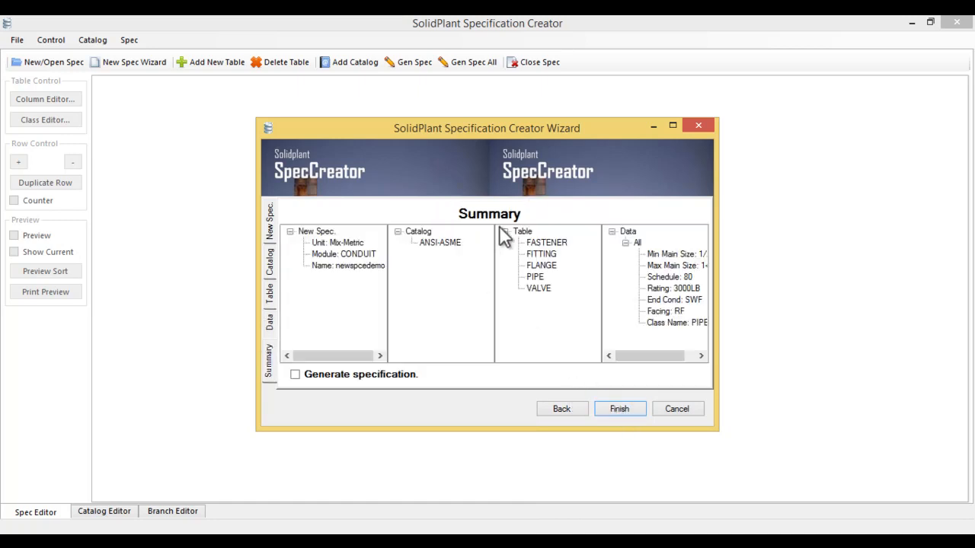
pyautogui.click(611, 409)
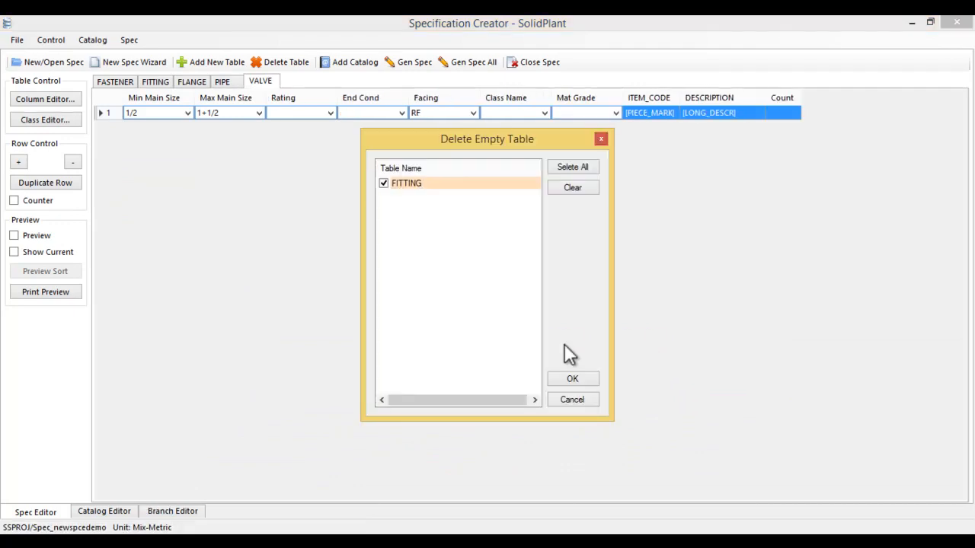
pyautogui.click(572, 400)
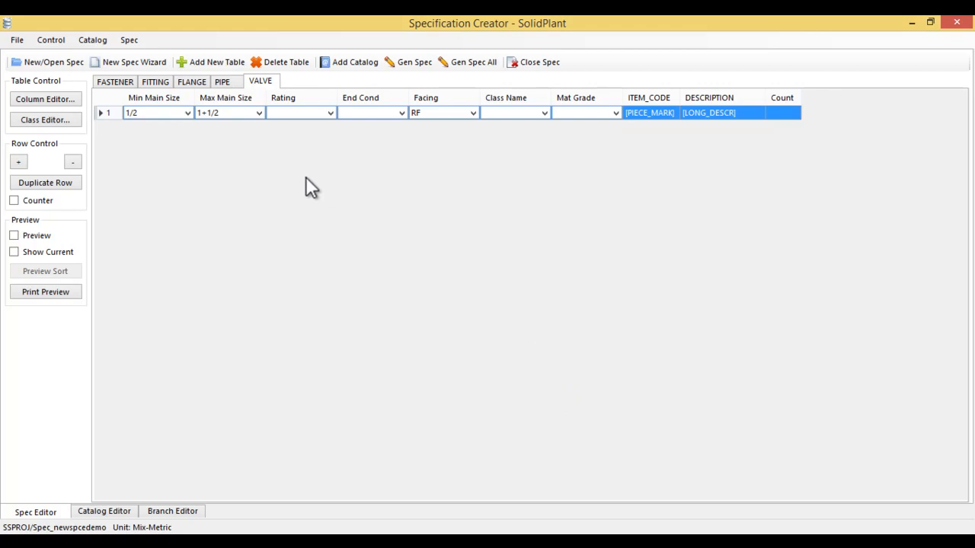